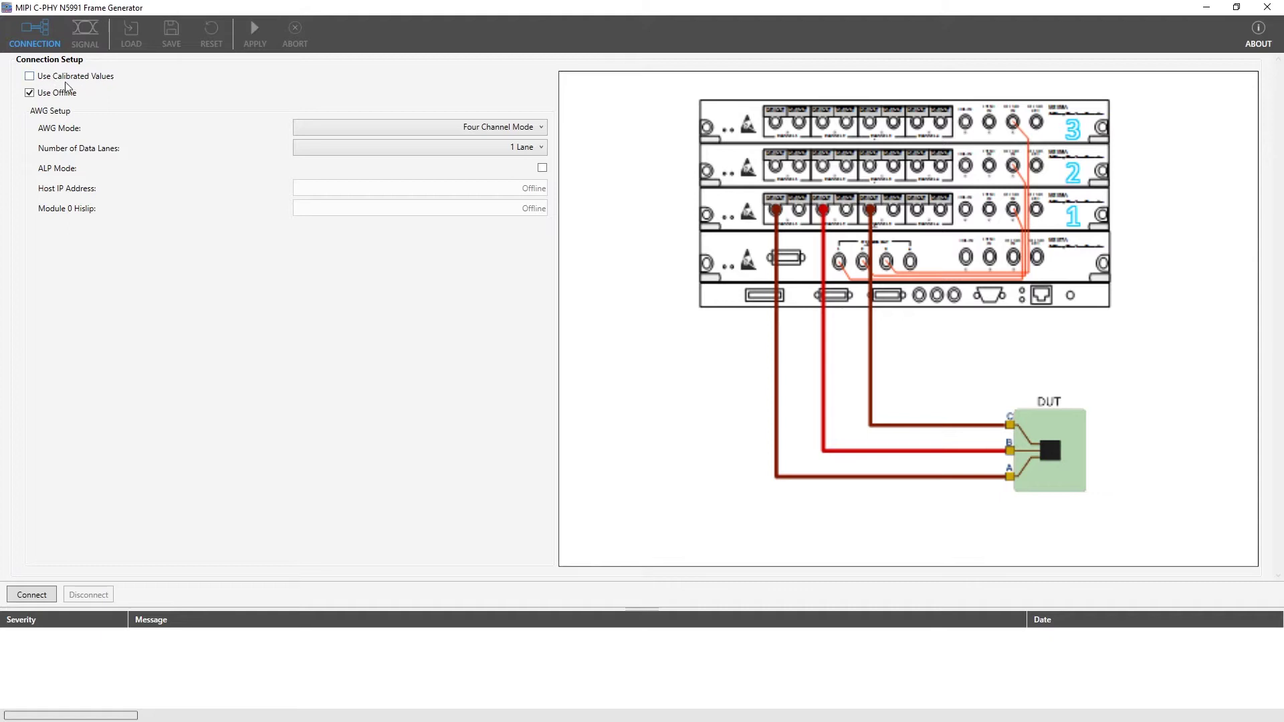
- Stop using calibrated values and keep the connection in offline mode
{"action": "left_click", "coordinate": [30, 78]}
{"action": "left_click", "coordinate": [29, 93]}
{"action": "left_click", "coordinate": [29, 93]}
- Change AWG Mode from Four Channel to Dual Channel Mode, keeping 1 data lane
{"action": "left_click", "coordinate": [542, 127]}
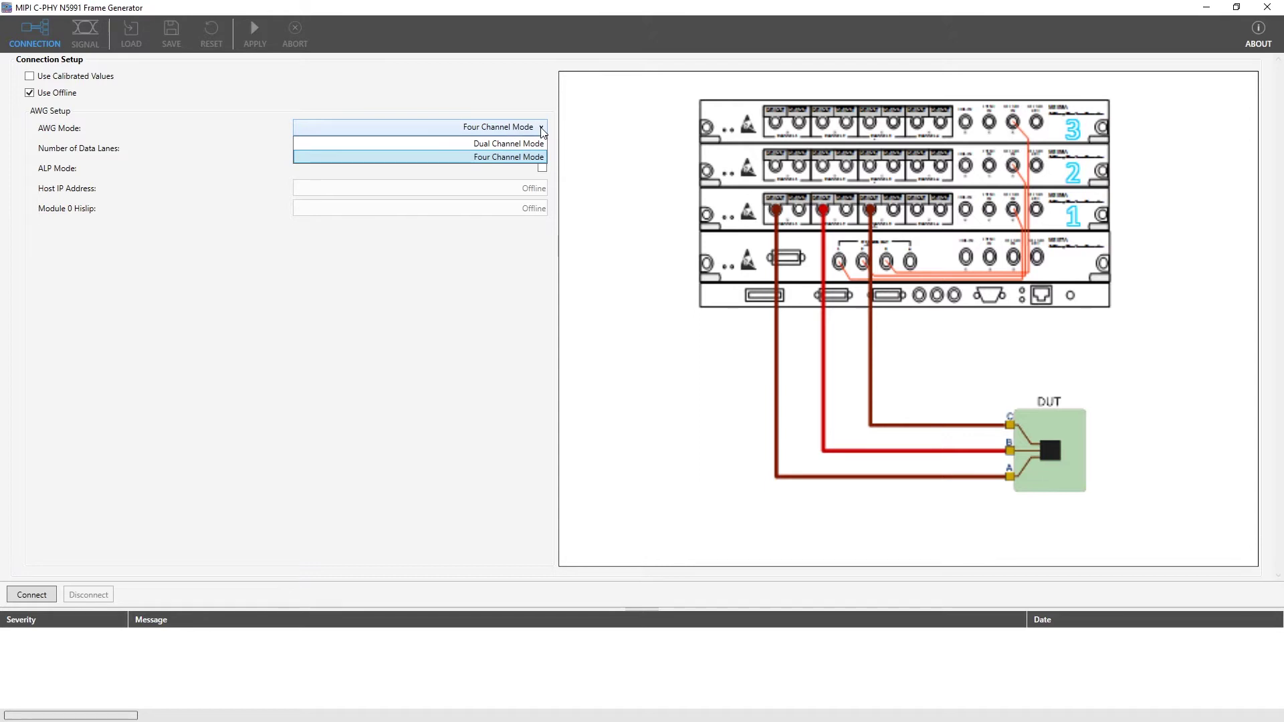
{"action": "left_click", "coordinate": [528, 159]}
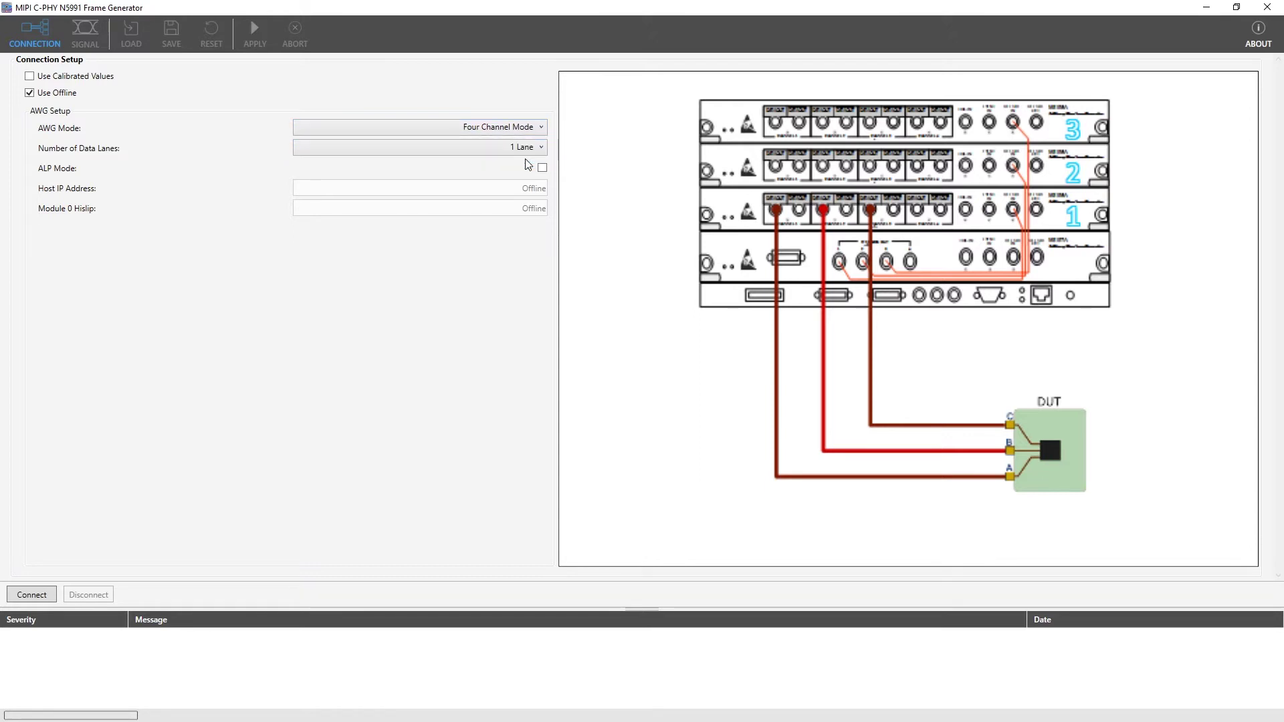
{"action": "left_click", "coordinate": [542, 146]}
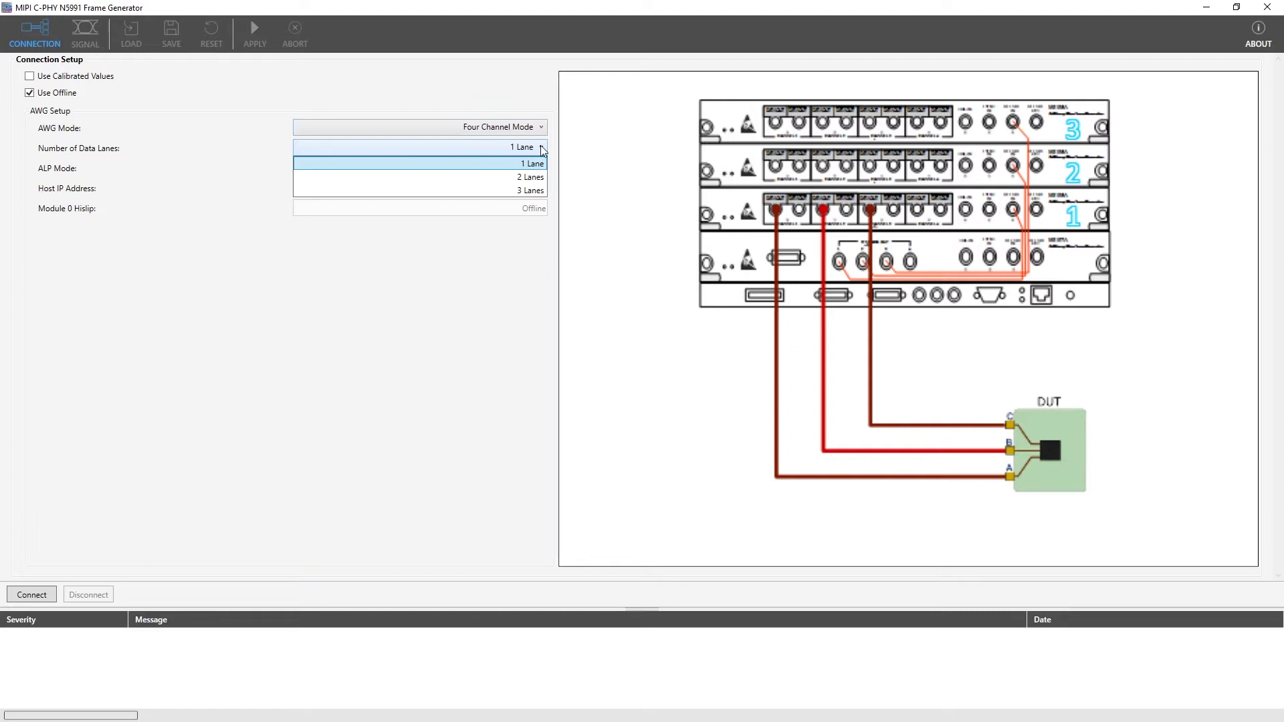
{"action": "left_click", "coordinate": [541, 146]}
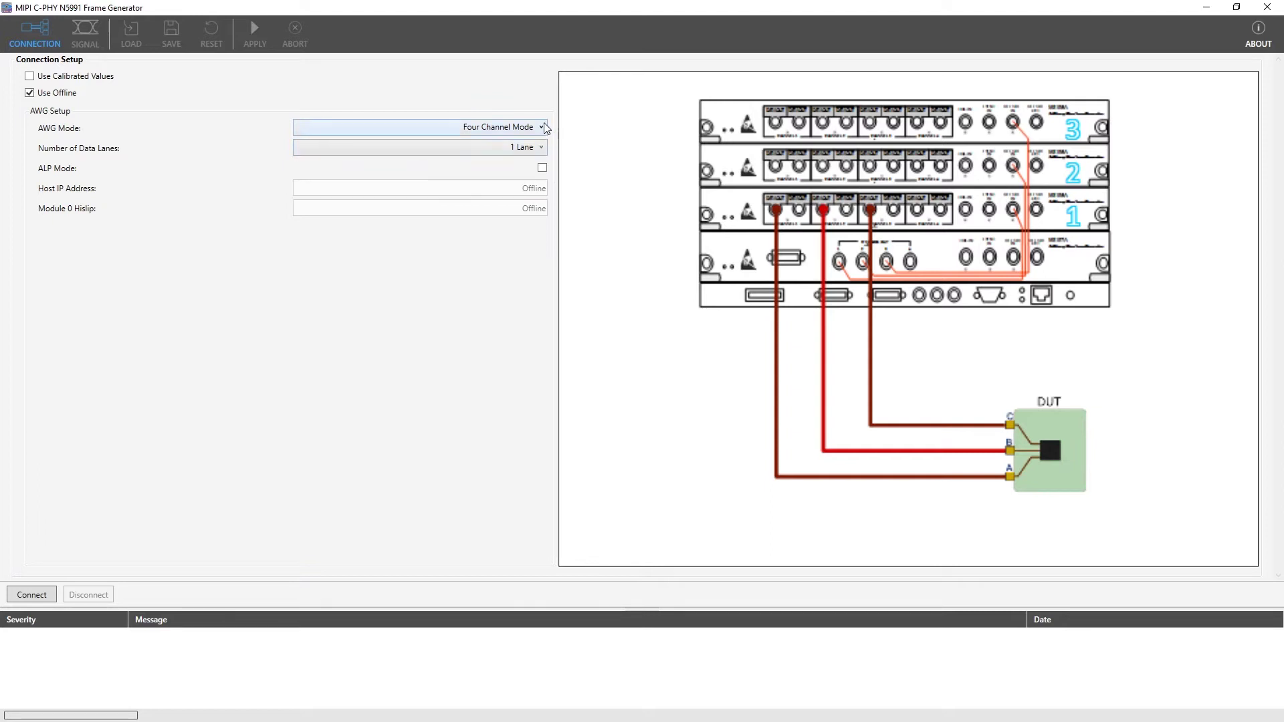
{"action": "left_click", "coordinate": [541, 127]}
{"action": "left_click", "coordinate": [537, 145]}
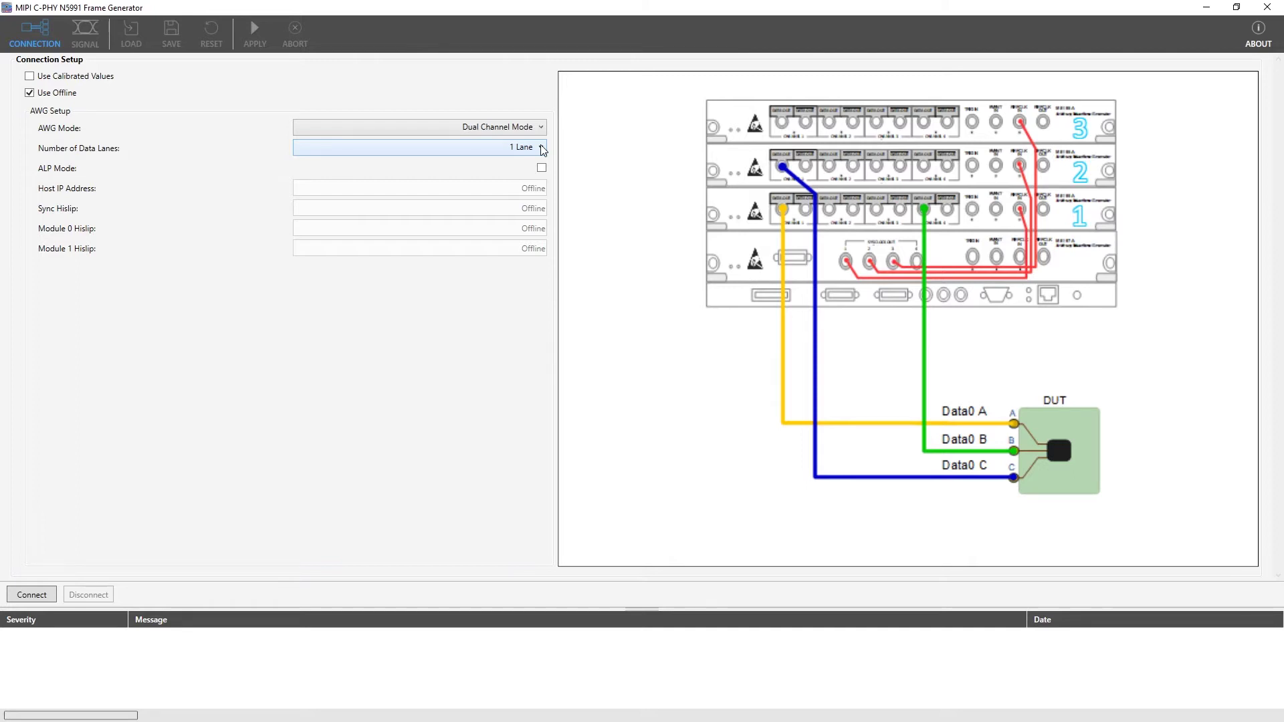
{"action": "left_click", "coordinate": [541, 148]}
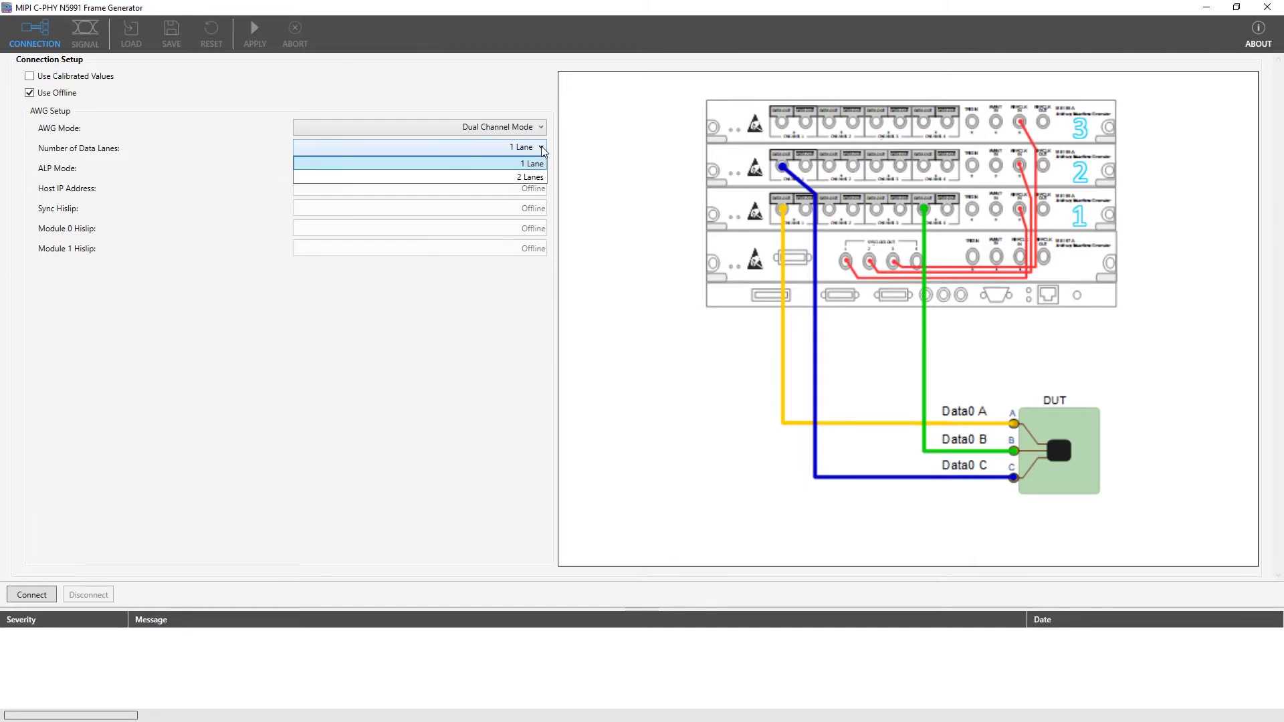
{"action": "left_click", "coordinate": [540, 147]}
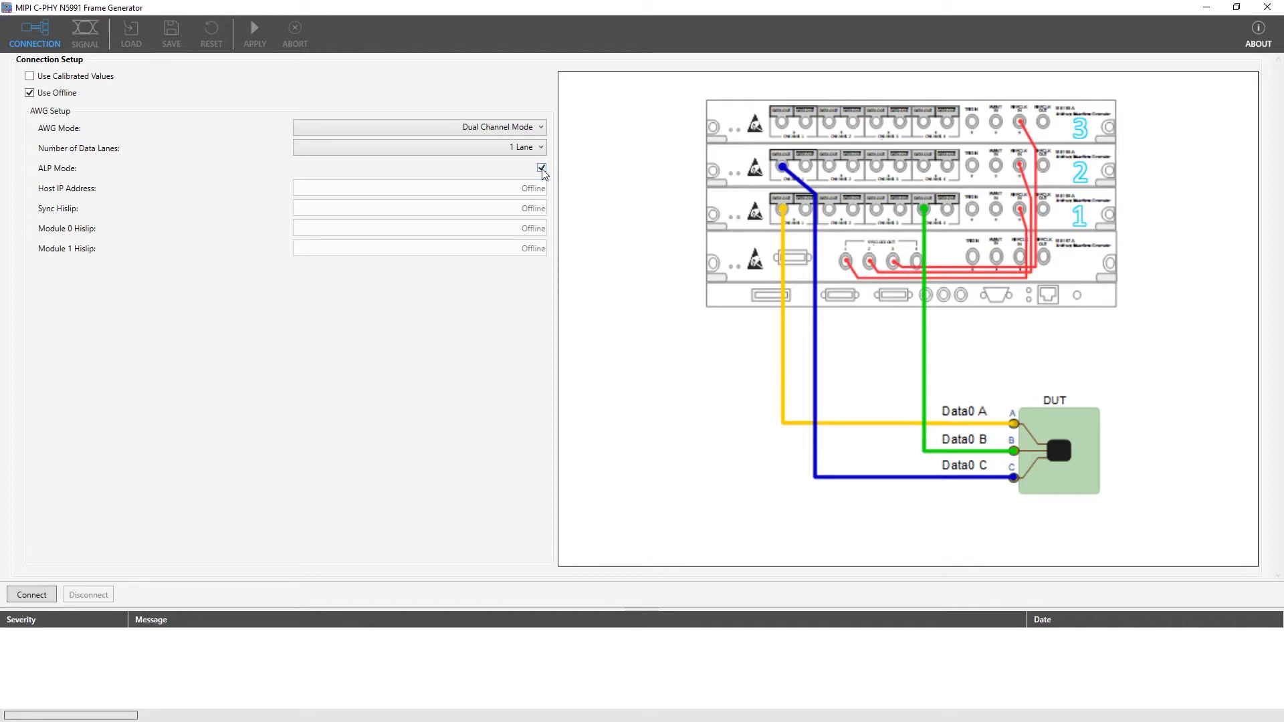
- Preview 2 Lanes, revert to 1 Lane, and set AWG Mode back to Four Channel Mode
{"action": "left_click", "coordinate": [540, 146]}
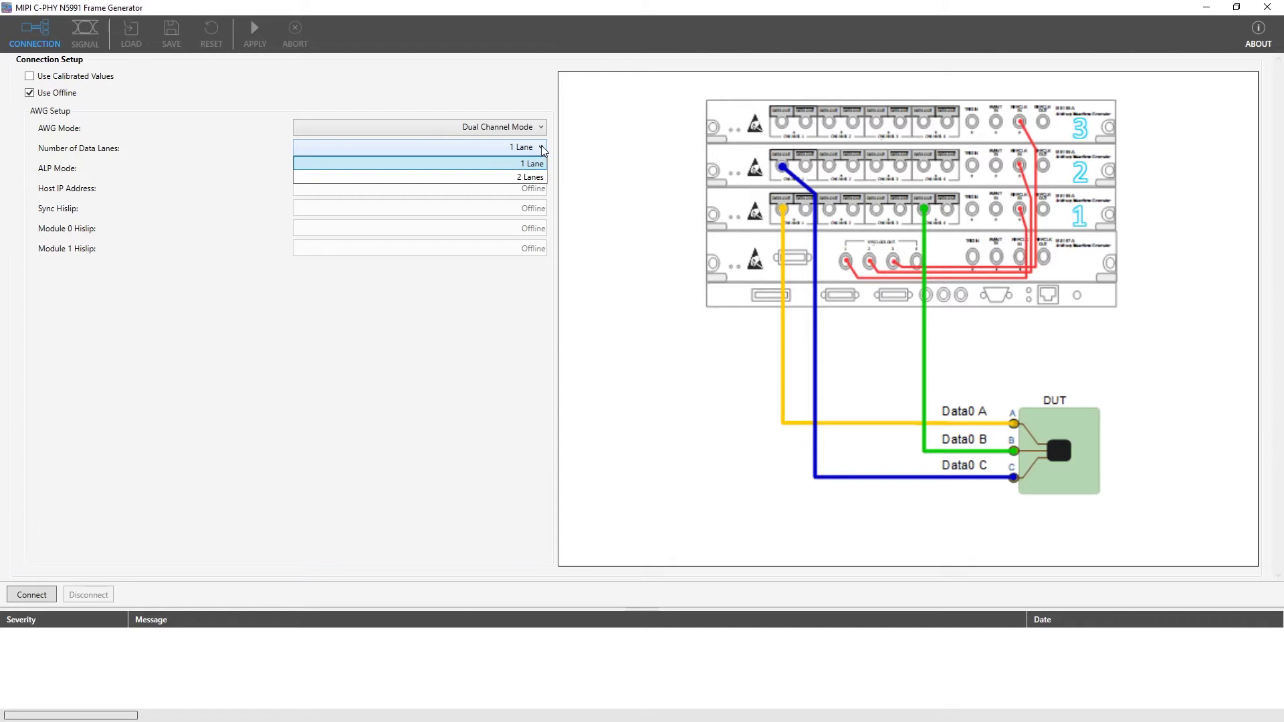
{"action": "left_click", "coordinate": [508, 177]}
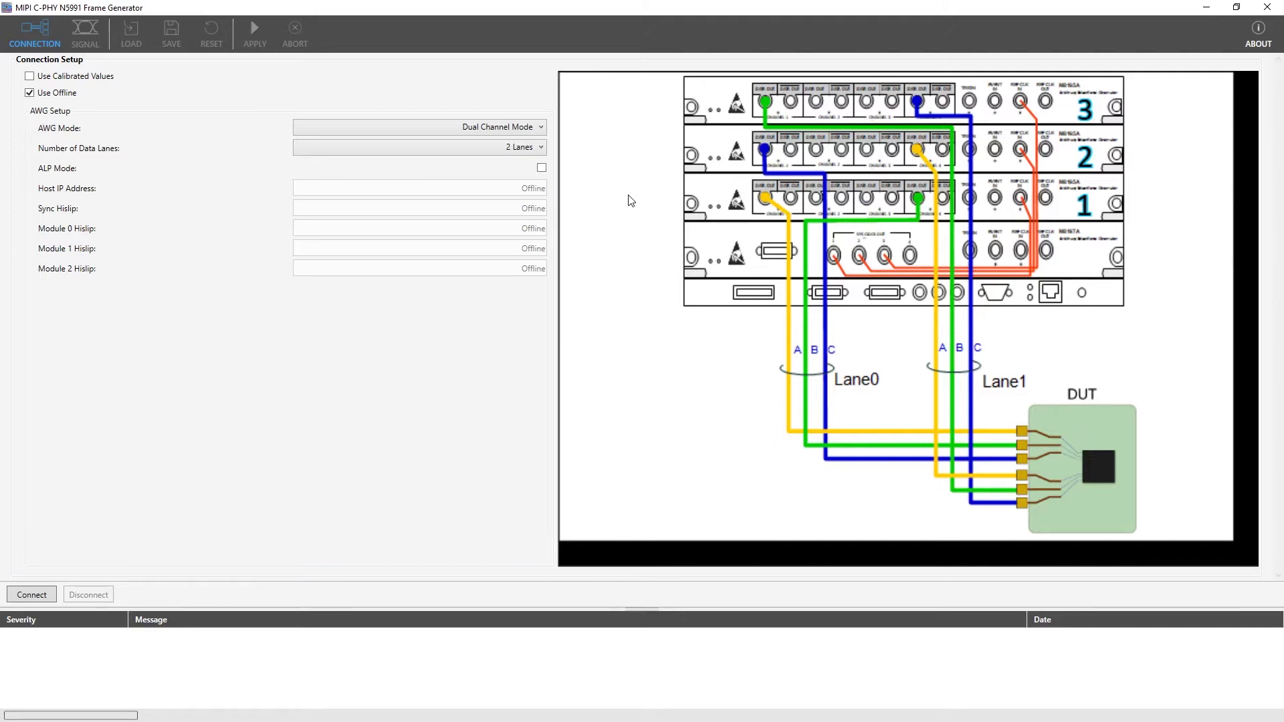
{"action": "key", "text": "Up"}
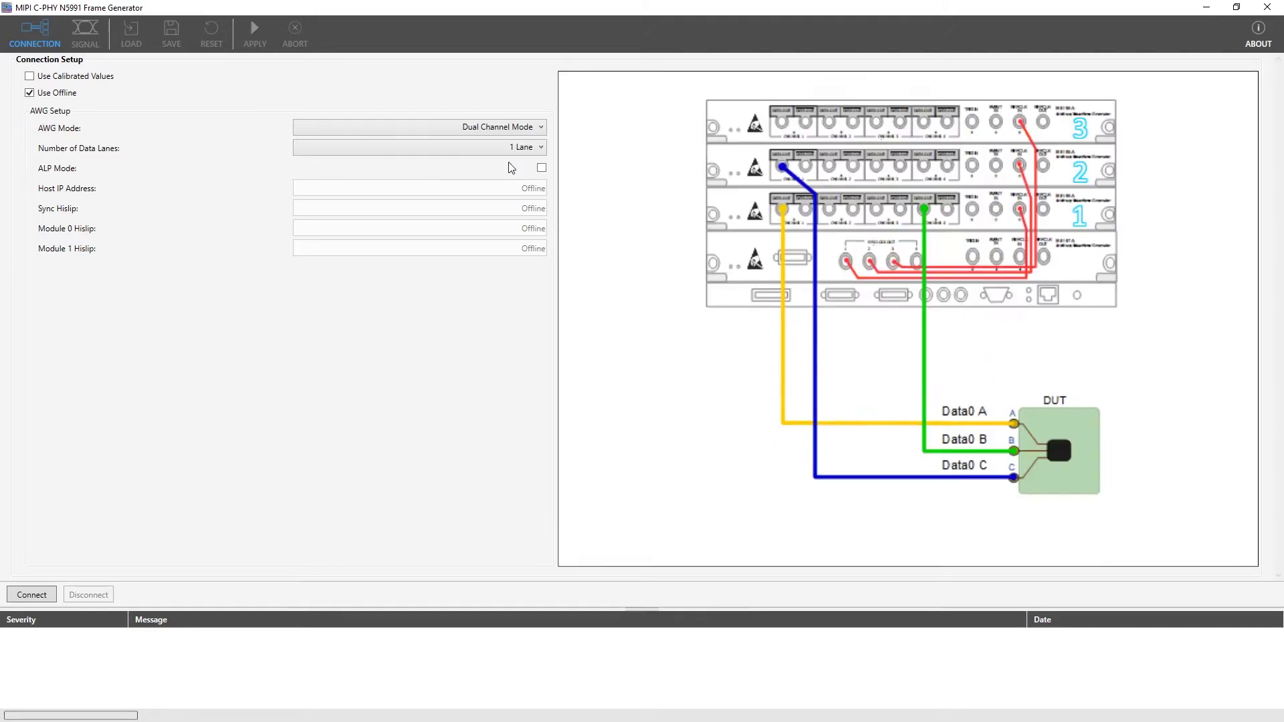
{"action": "left_click", "coordinate": [541, 127]}
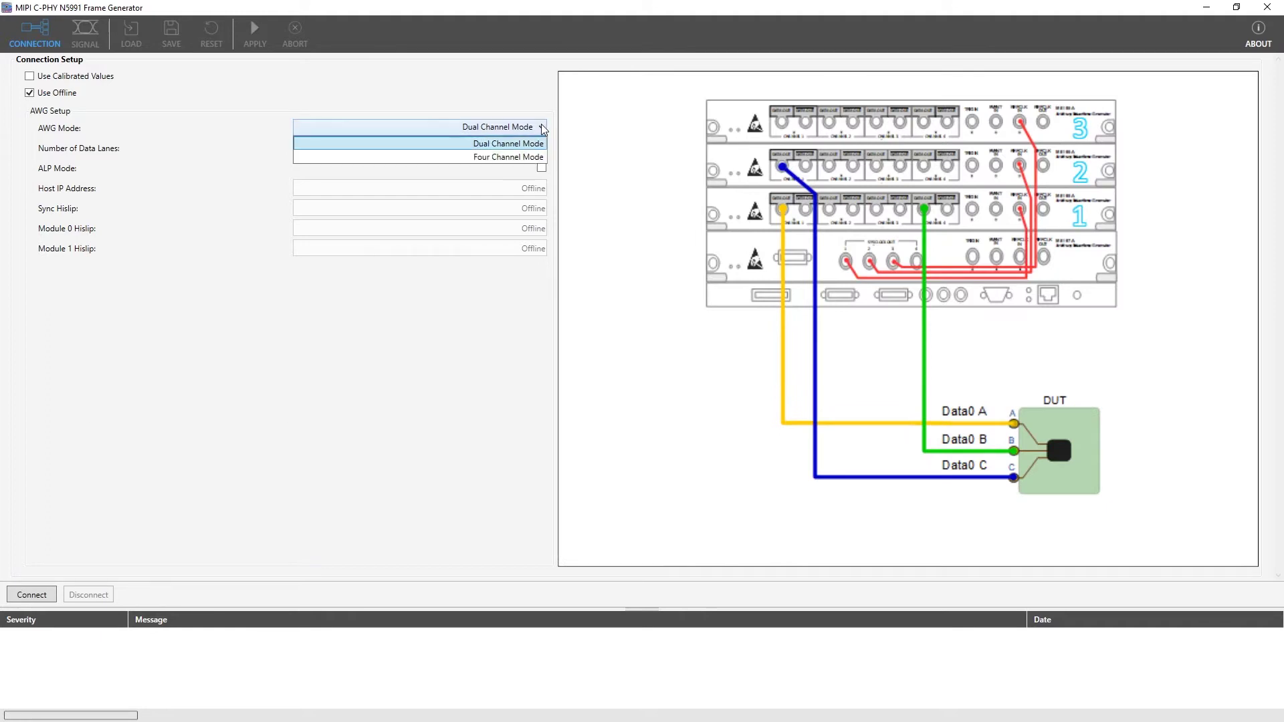
{"action": "left_click", "coordinate": [497, 157]}
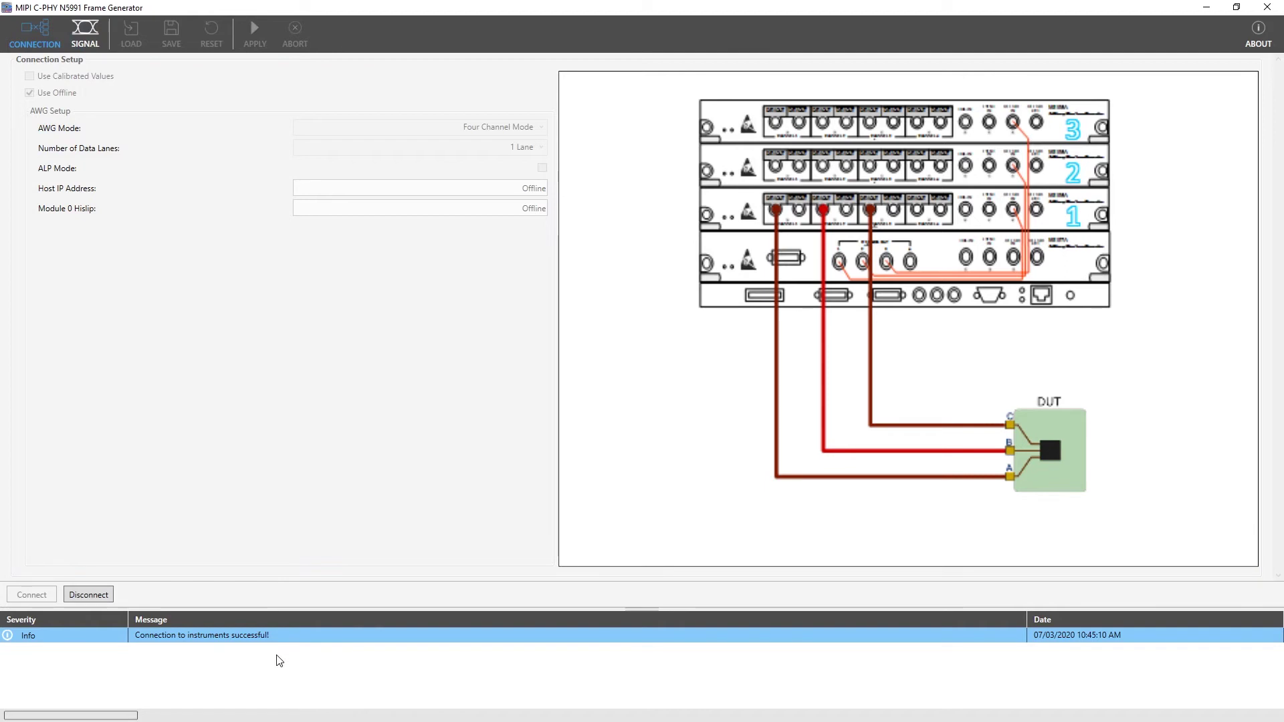
- Show the SIGNAL settings and view the Interrupted and Continuous Run Mode options
{"action": "left_click", "coordinate": [89, 39]}
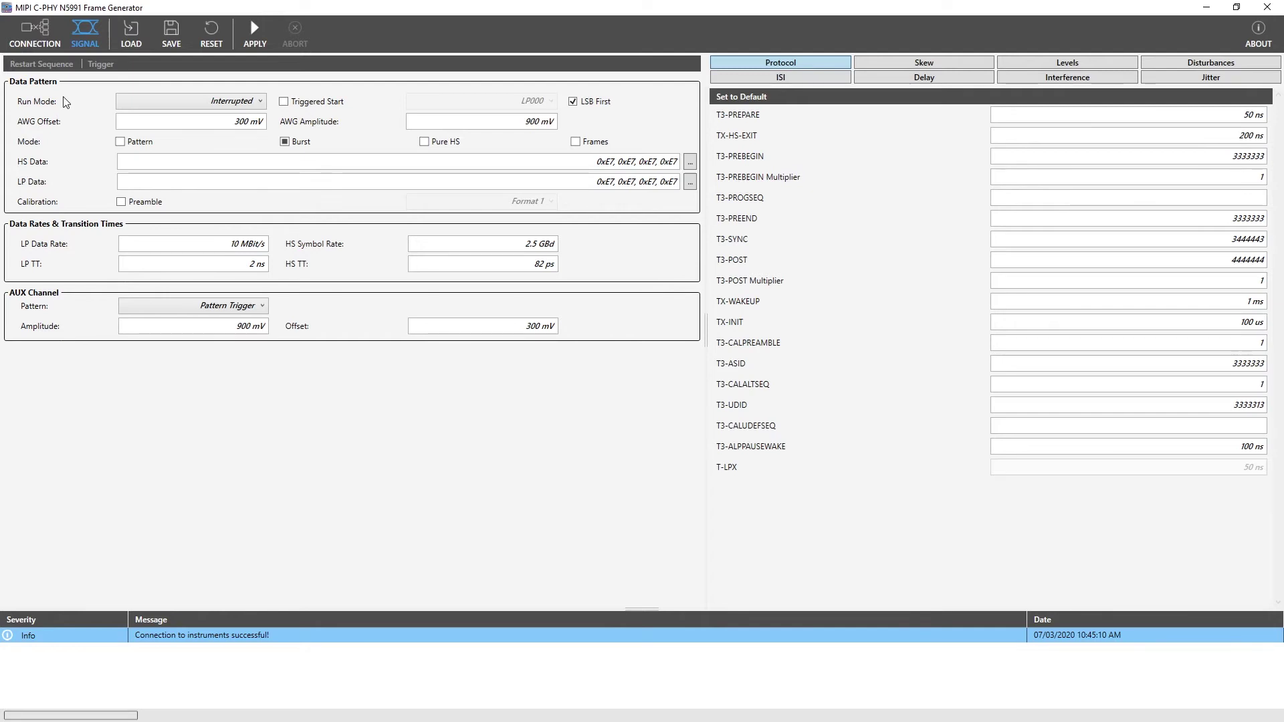
{"action": "left_click", "coordinate": [261, 102]}
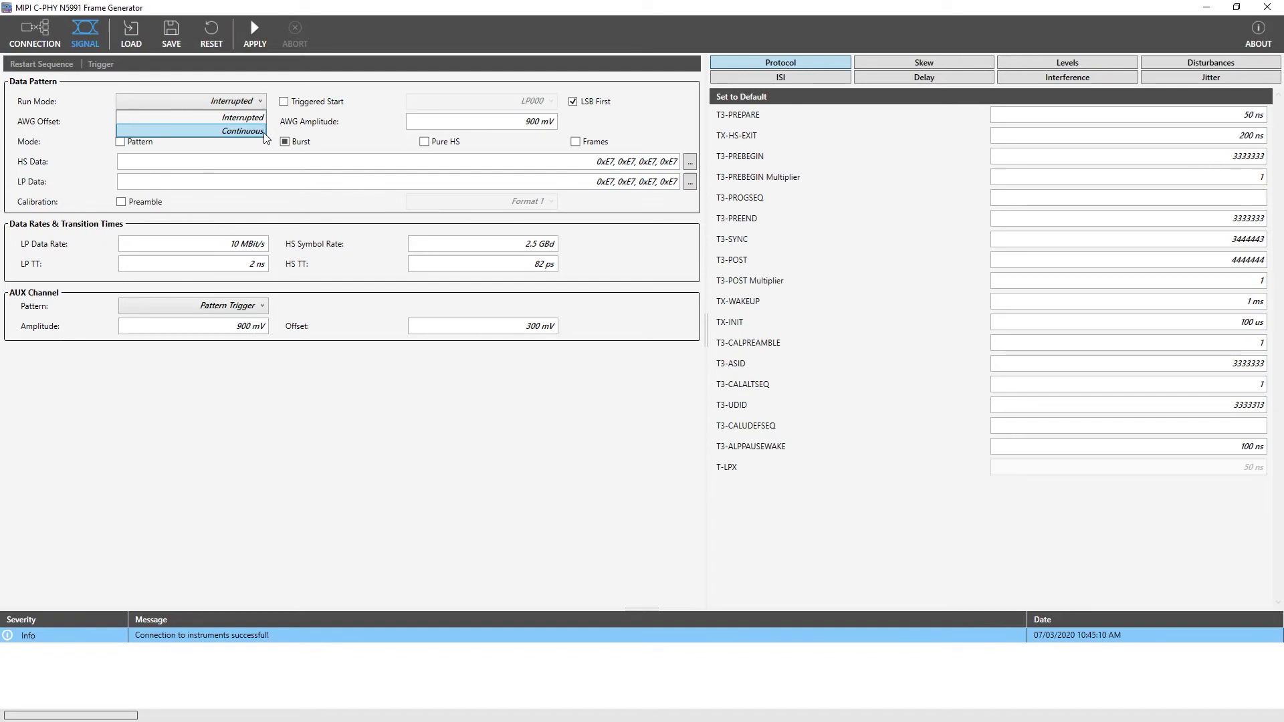
{"action": "left_click", "coordinate": [224, 102]}
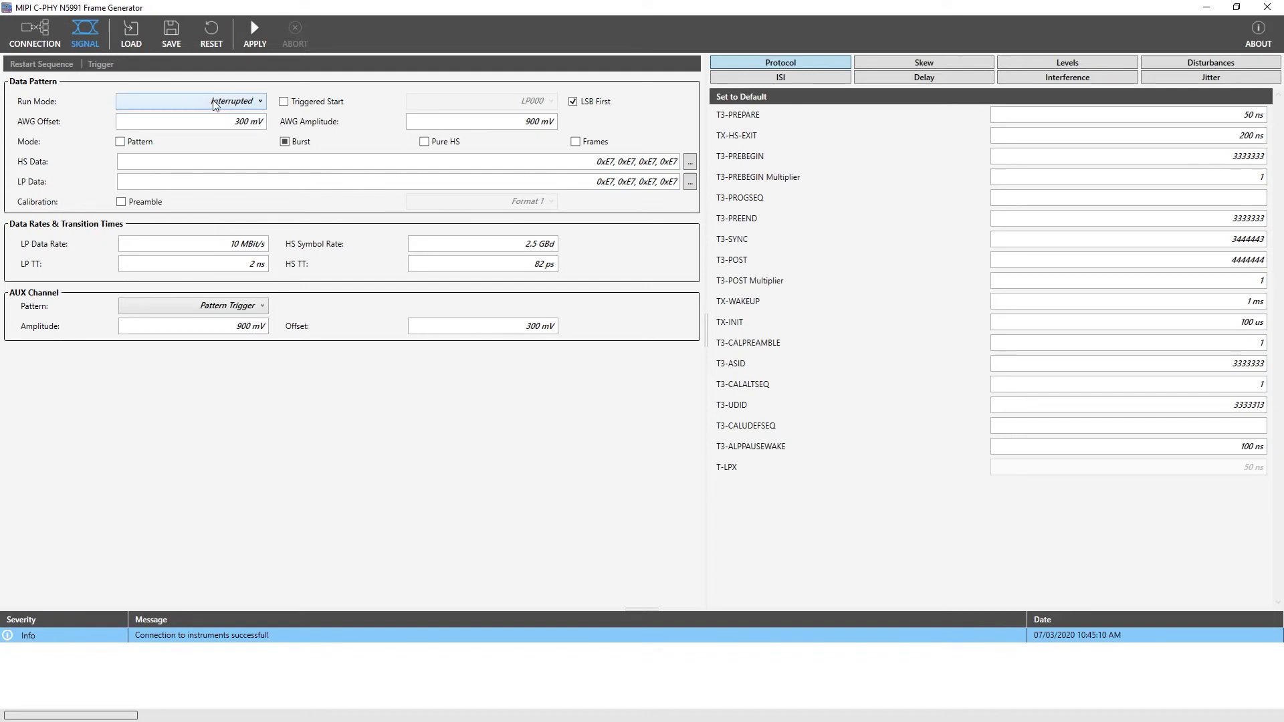
{"action": "left_click", "coordinate": [295, 105]}
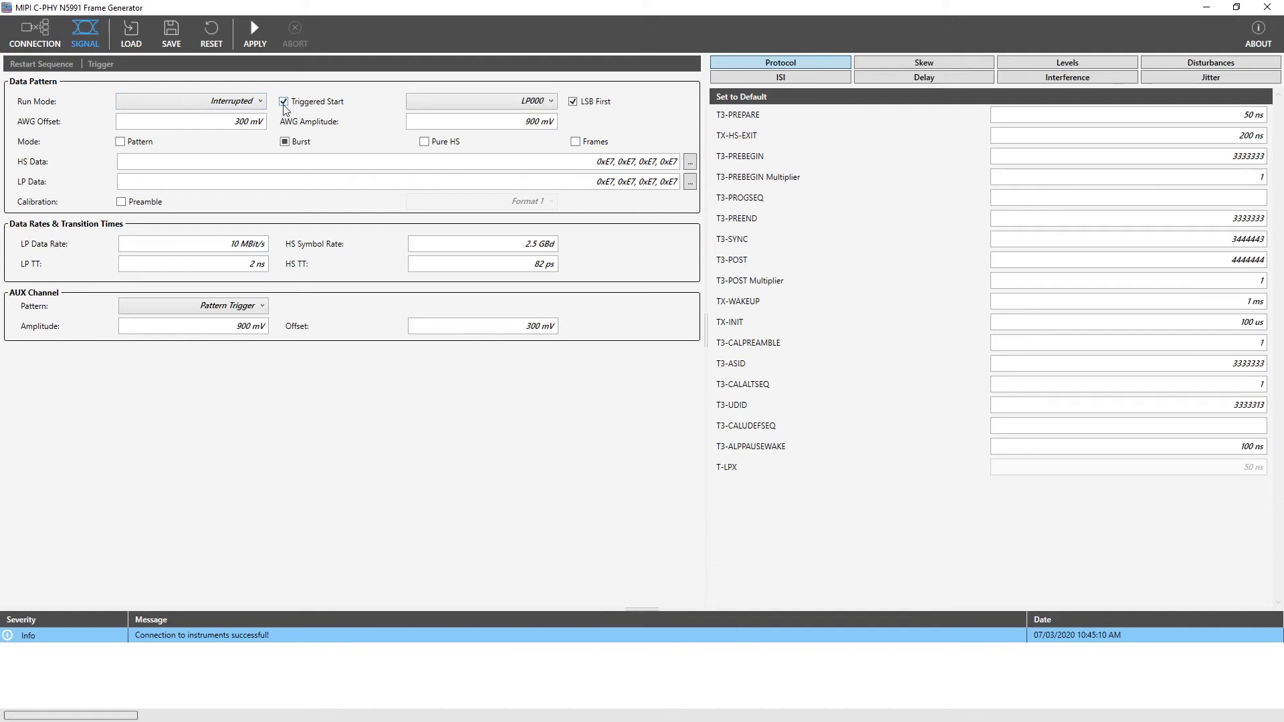
{"action": "left_click", "coordinate": [551, 101]}
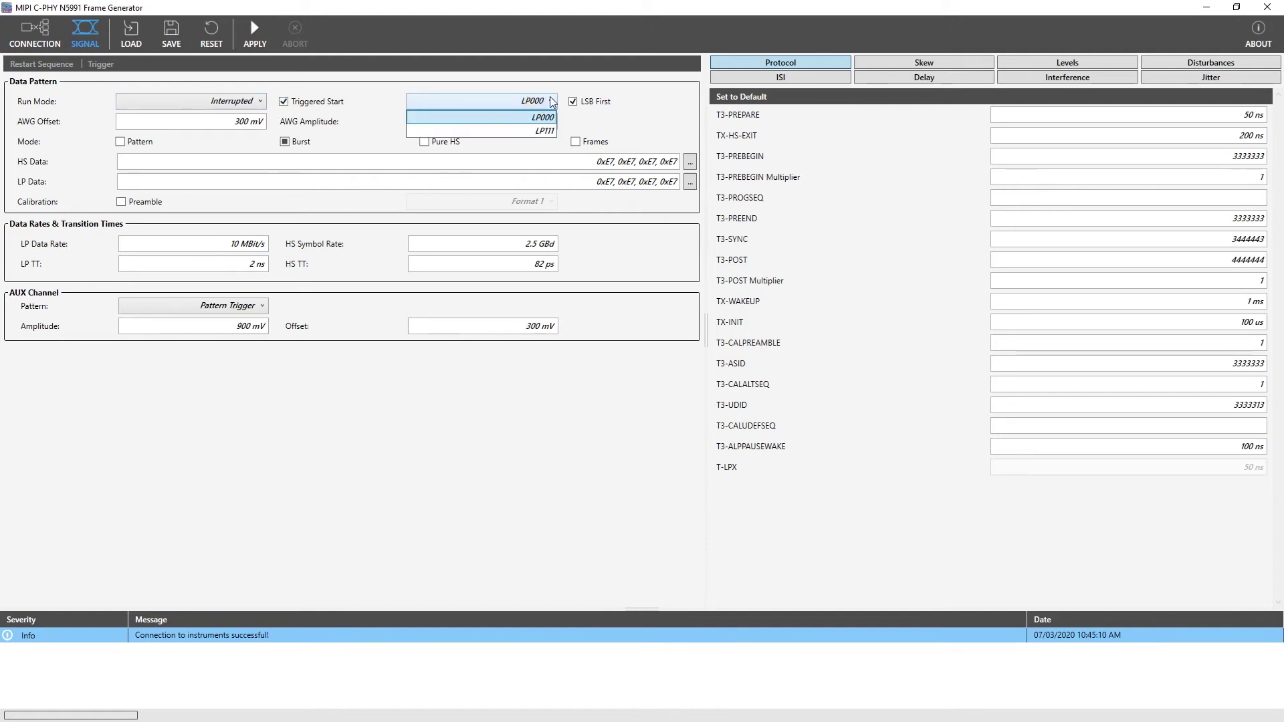
{"action": "left_click", "coordinate": [525, 119]}
{"action": "left_click", "coordinate": [284, 105]}
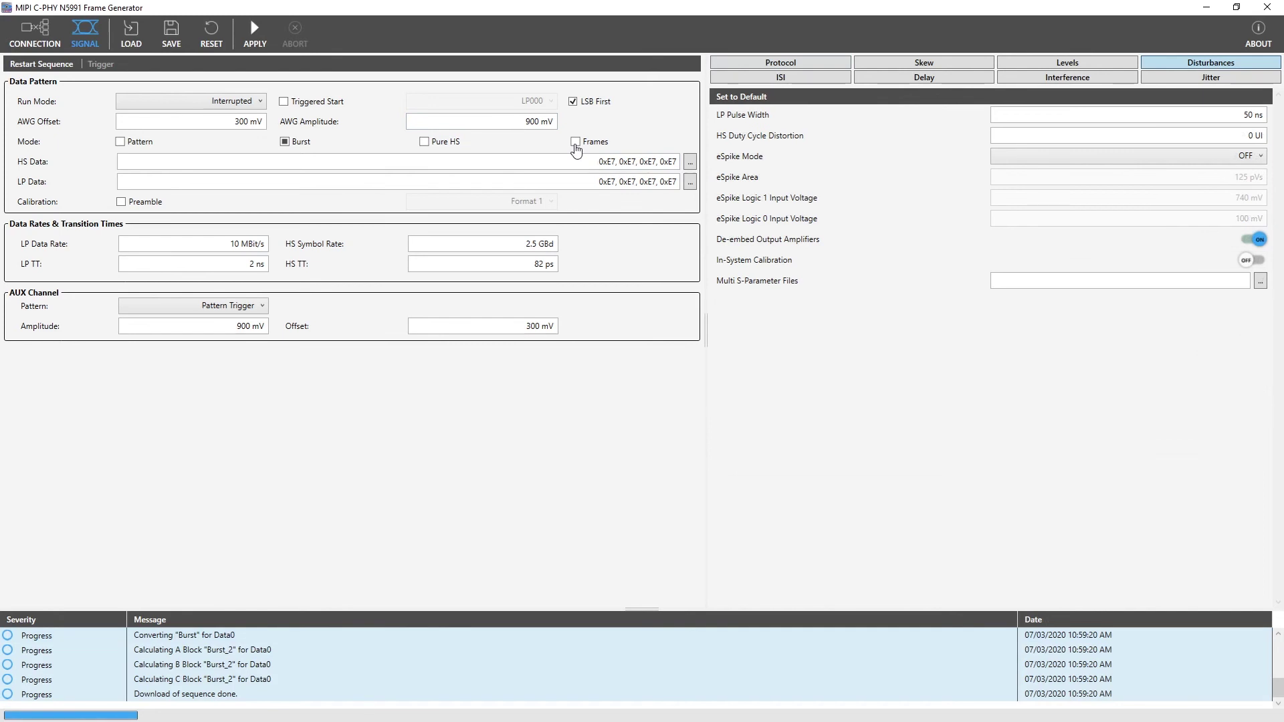
- Enable the Calibration Preamble, leaving its format at Format 1
{"action": "left_click", "coordinate": [574, 144]}
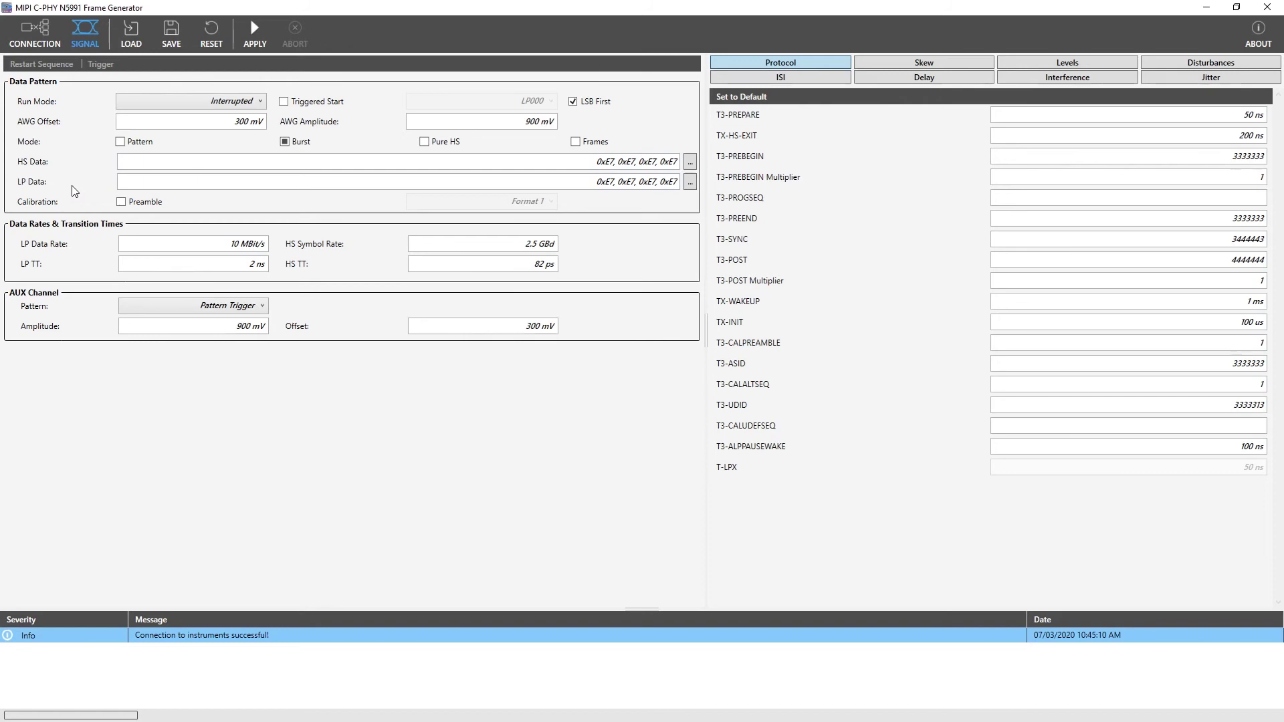
{"action": "left_click", "coordinate": [121, 202]}
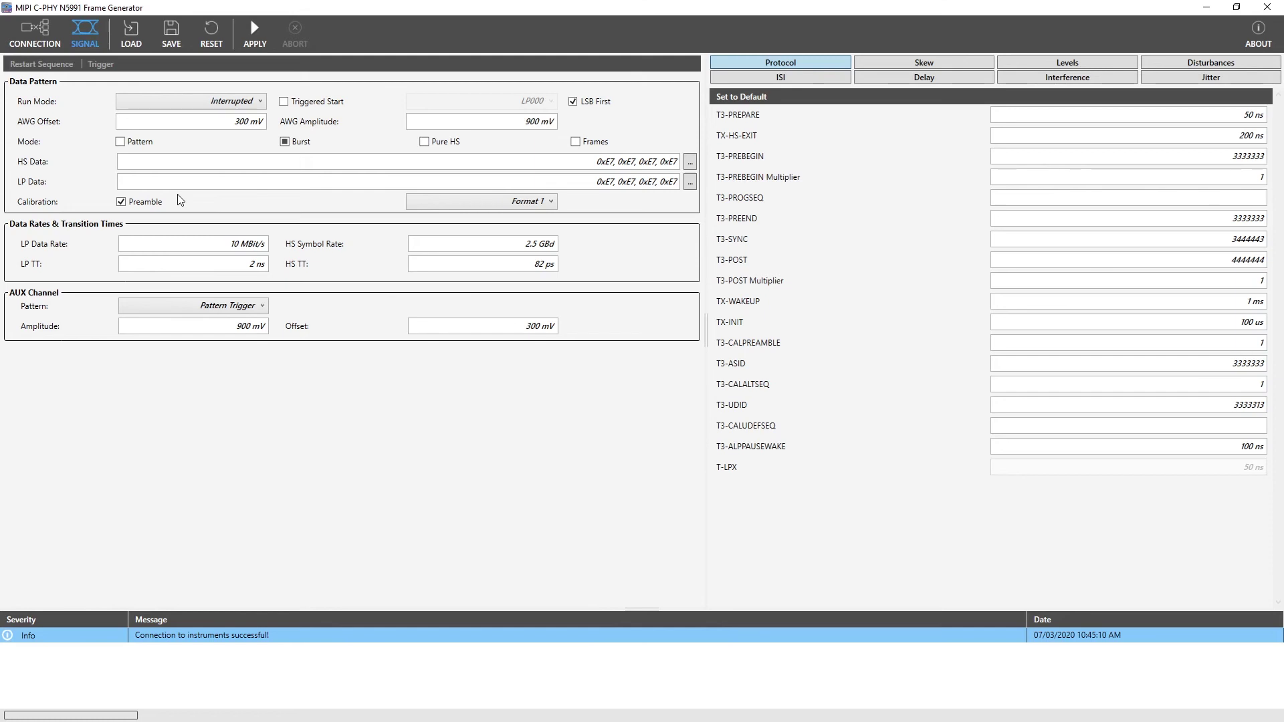
- Review preamble Formats 1–3, then disable the Calibration Preamble
{"action": "left_click", "coordinate": [554, 209]}
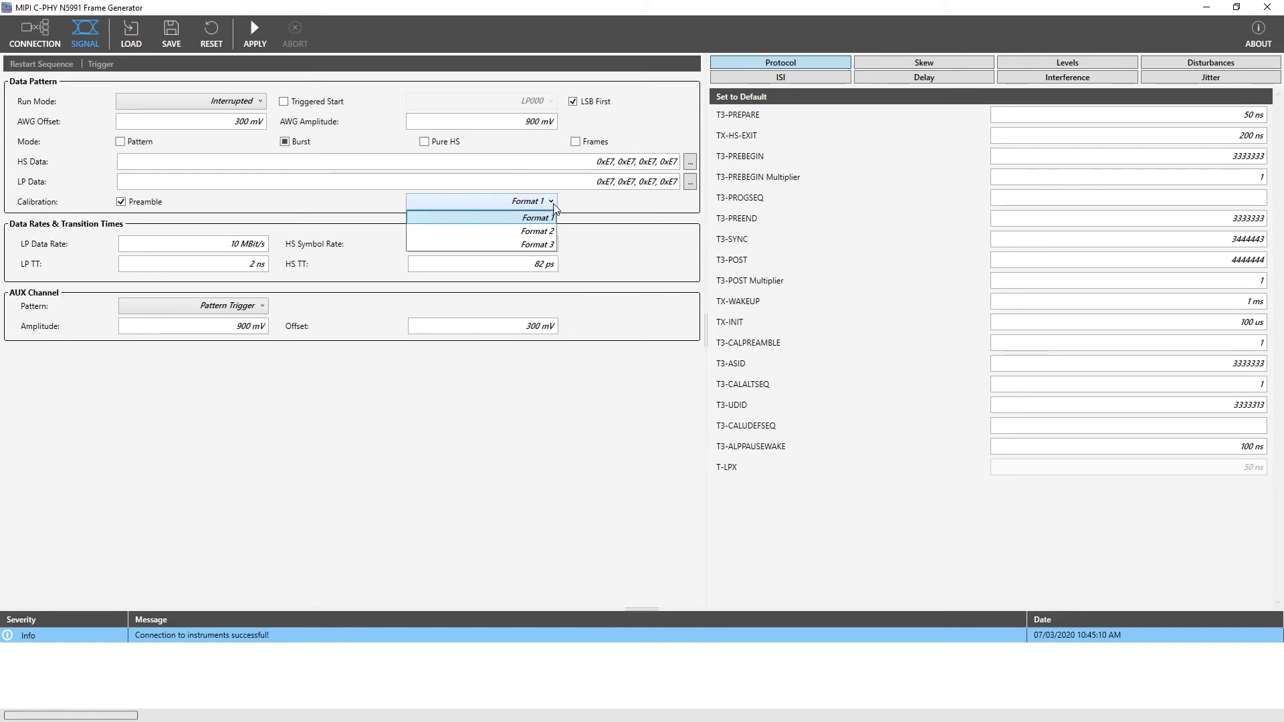
{"action": "left_click", "coordinate": [554, 207]}
{"action": "left_click", "coordinate": [121, 202]}
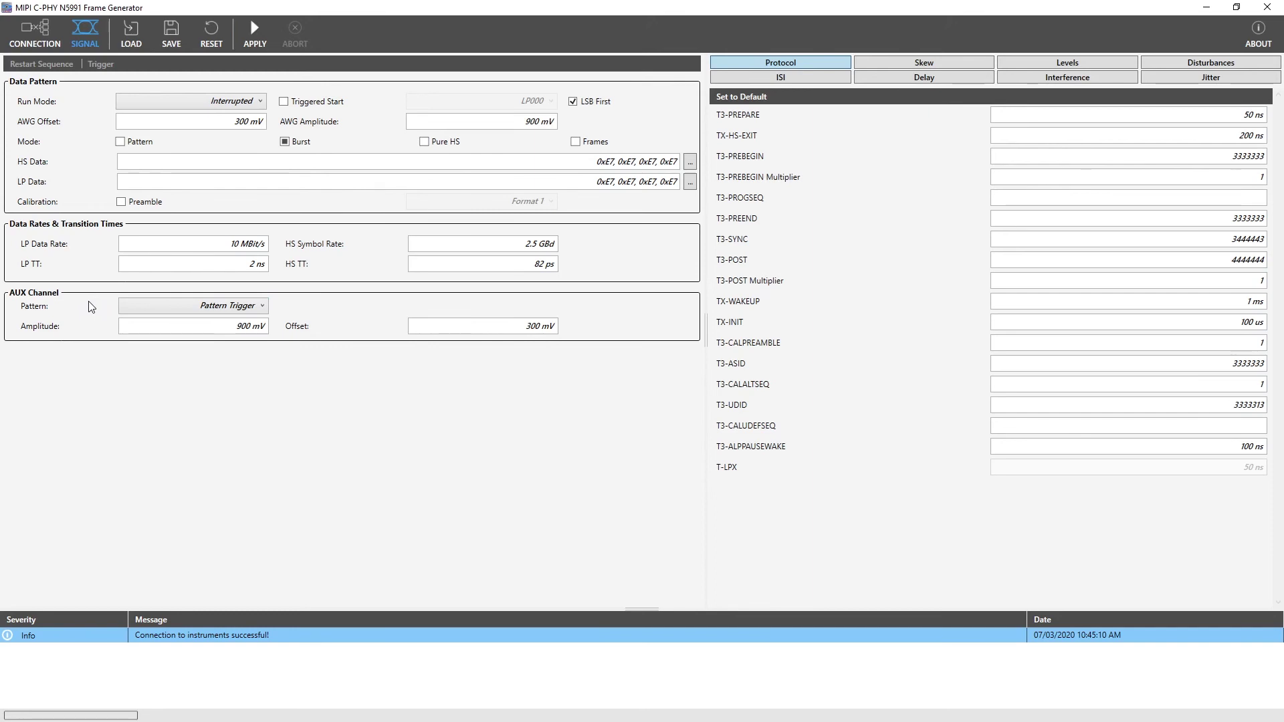
{"action": "left_click", "coordinate": [263, 305]}
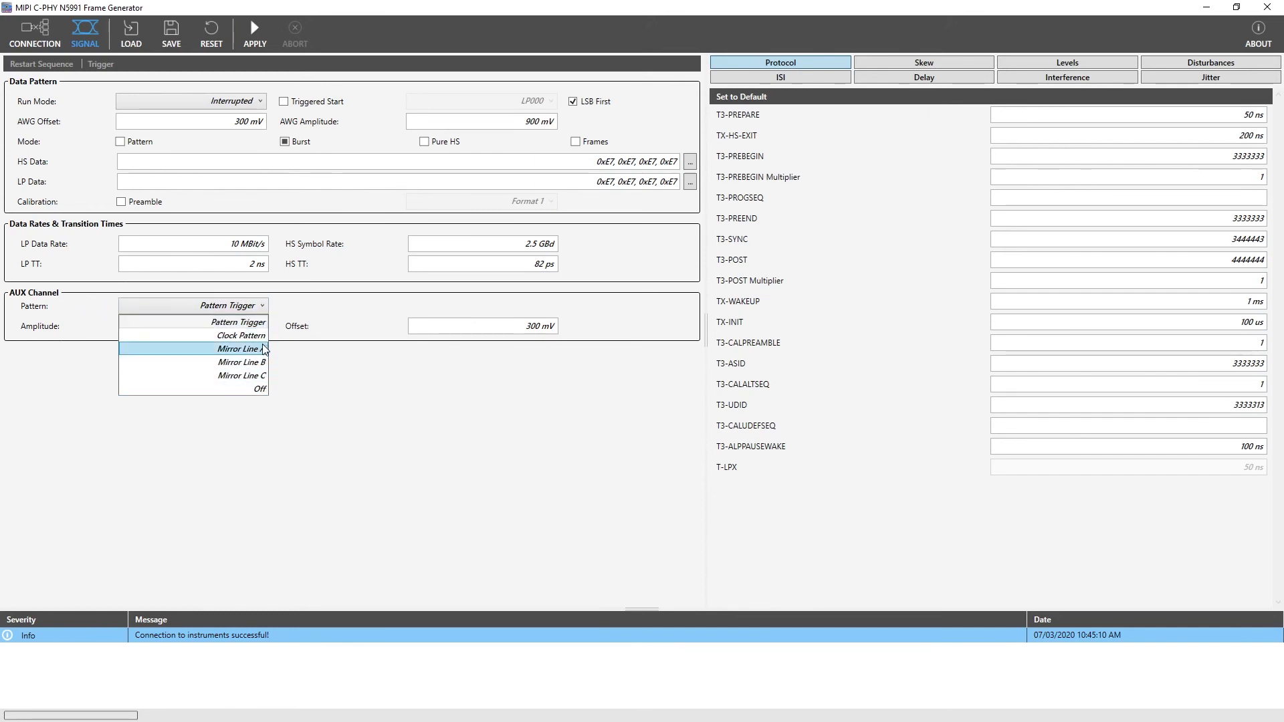
{"action": "left_click", "coordinate": [262, 304]}
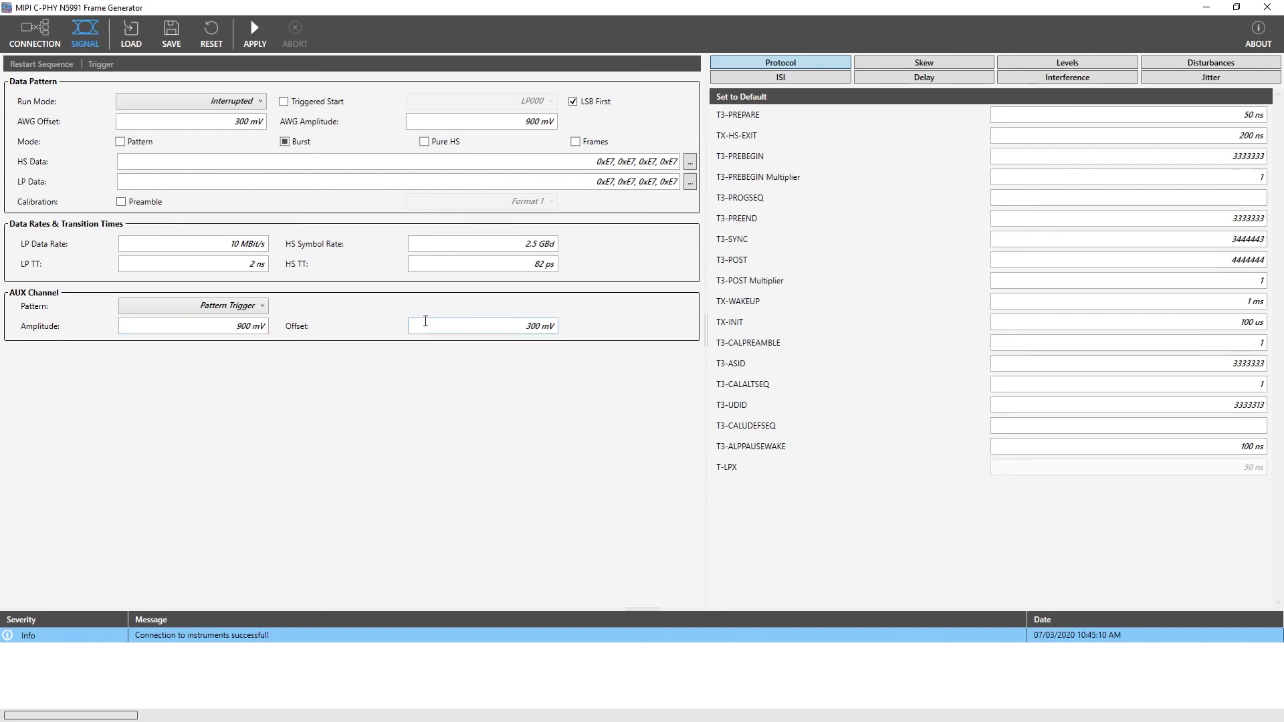
{"action": "left_click", "coordinate": [260, 327]}
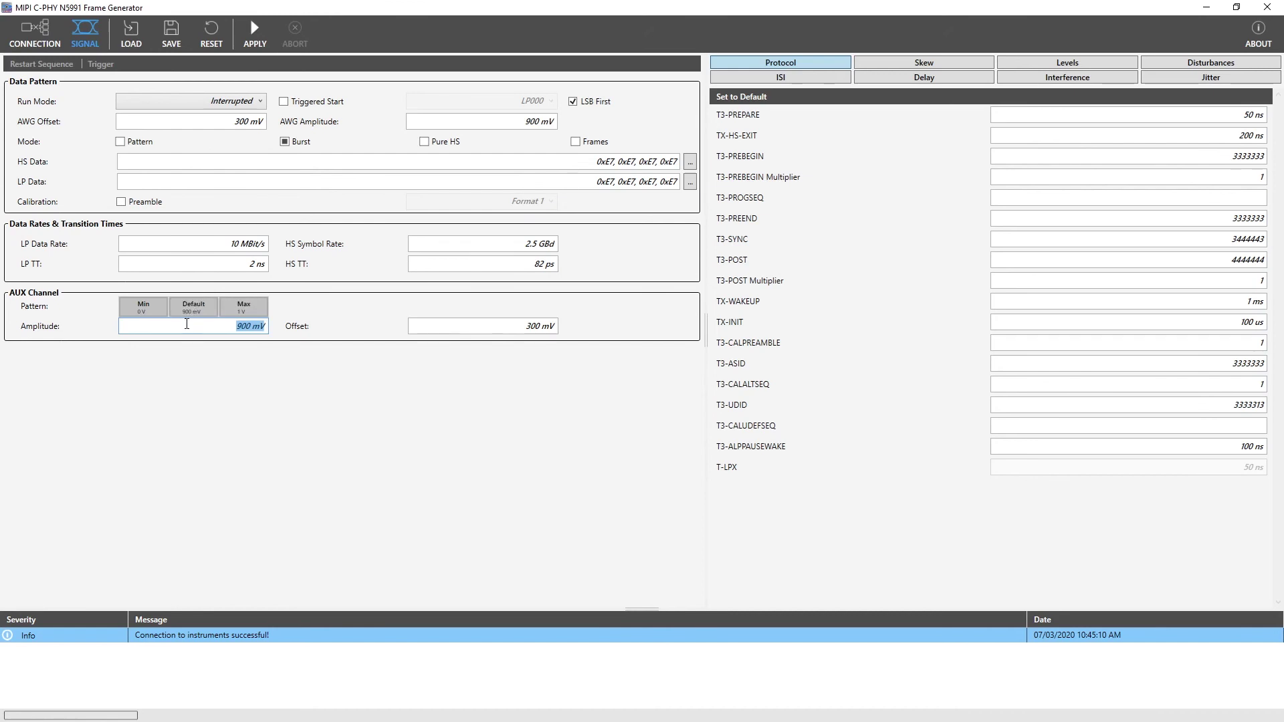
- Leave AUX amplitude at 900 mV and view the Delay and Disturbances settings
{"action": "left_click", "coordinate": [841, 130]}
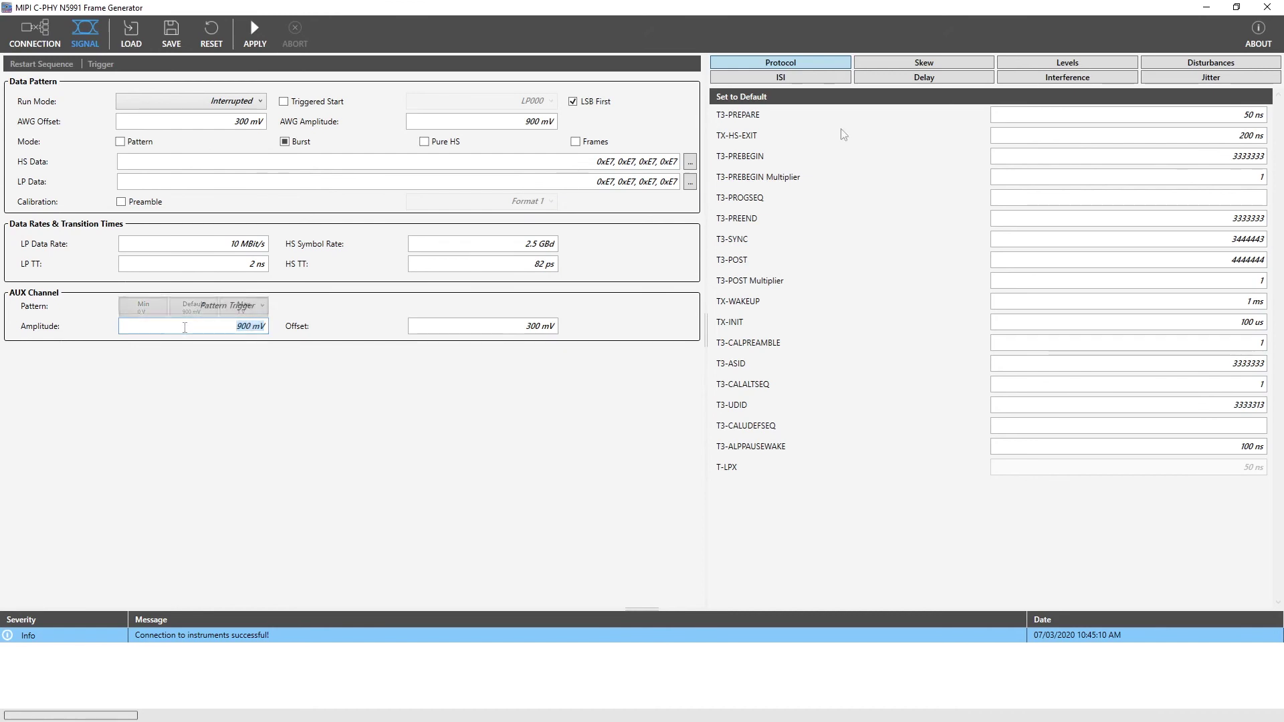
{"action": "left_click", "coordinate": [896, 80]}
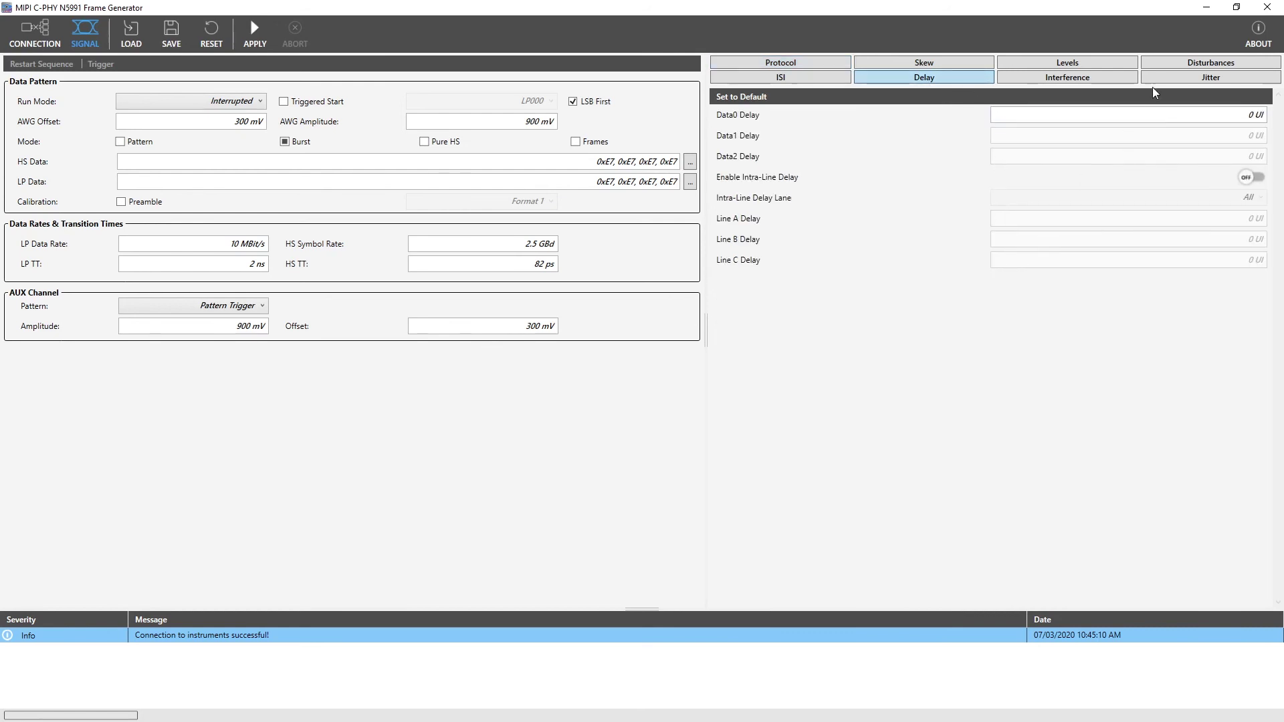
{"action": "left_click", "coordinate": [1159, 63]}
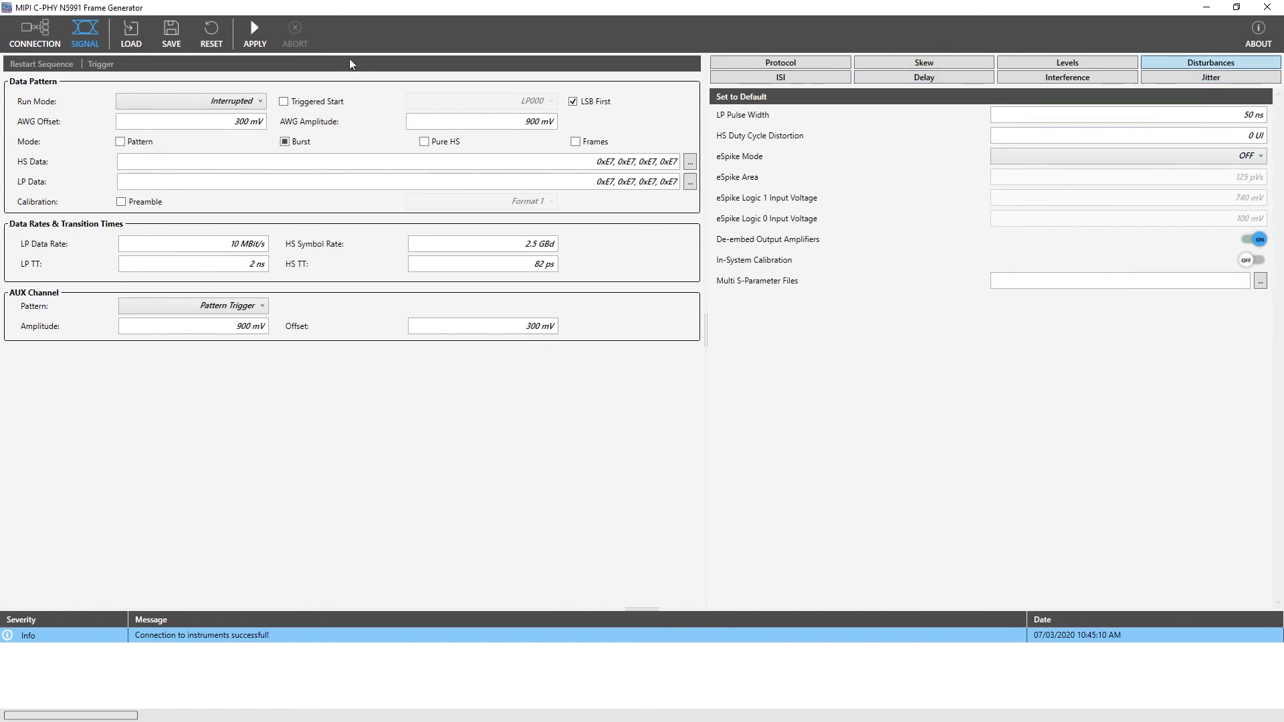
- Apply the settings and download the Burst sequence to the AWG
{"action": "left_click", "coordinate": [247, 32]}
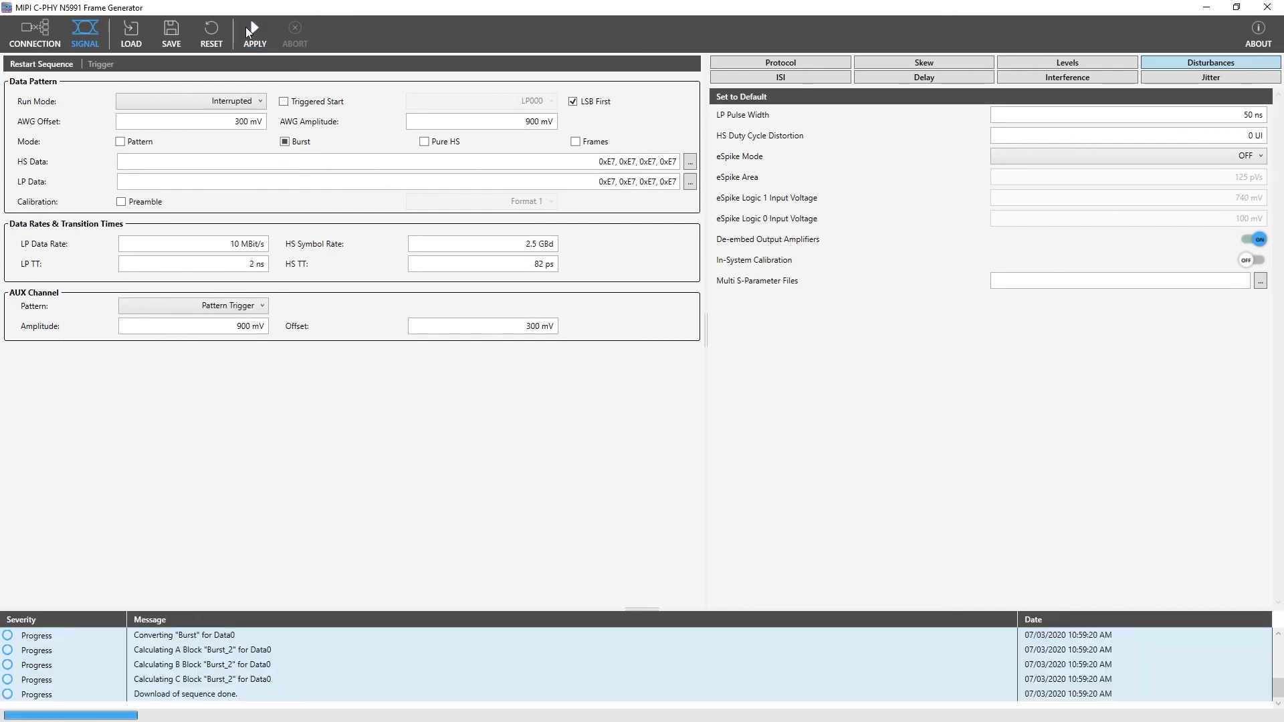